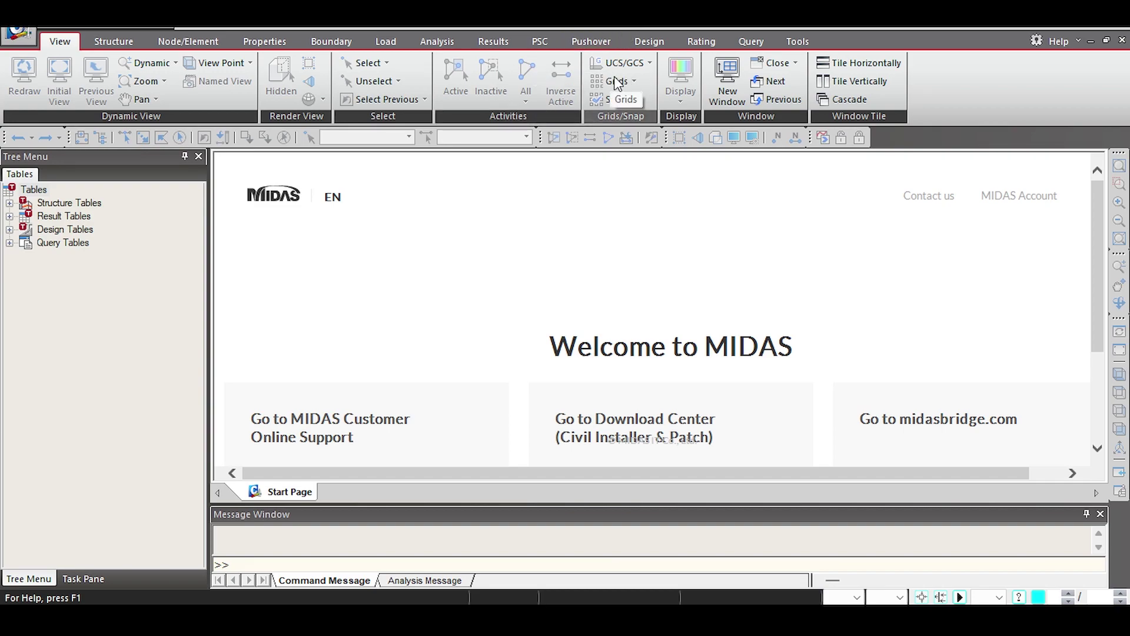
# Step: Browse MIDAS Civil's Structure, Node/Element, Properties, Load, Analysis, Results, Pushover, Design and Rating tabs
pyautogui.click(118, 41)
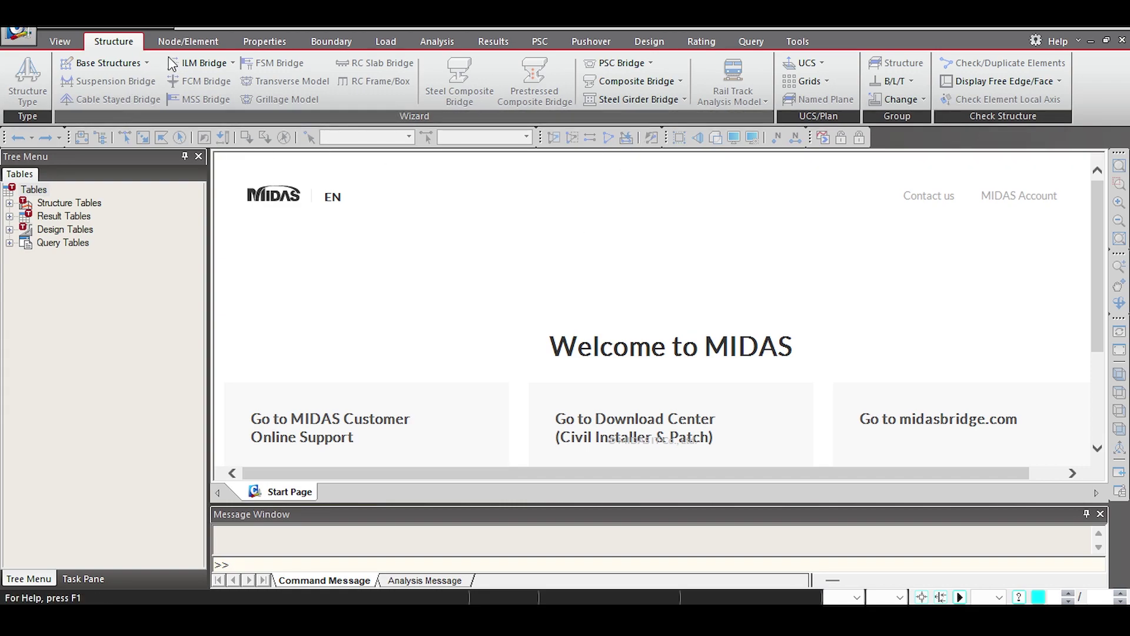
pyautogui.click(187, 41)
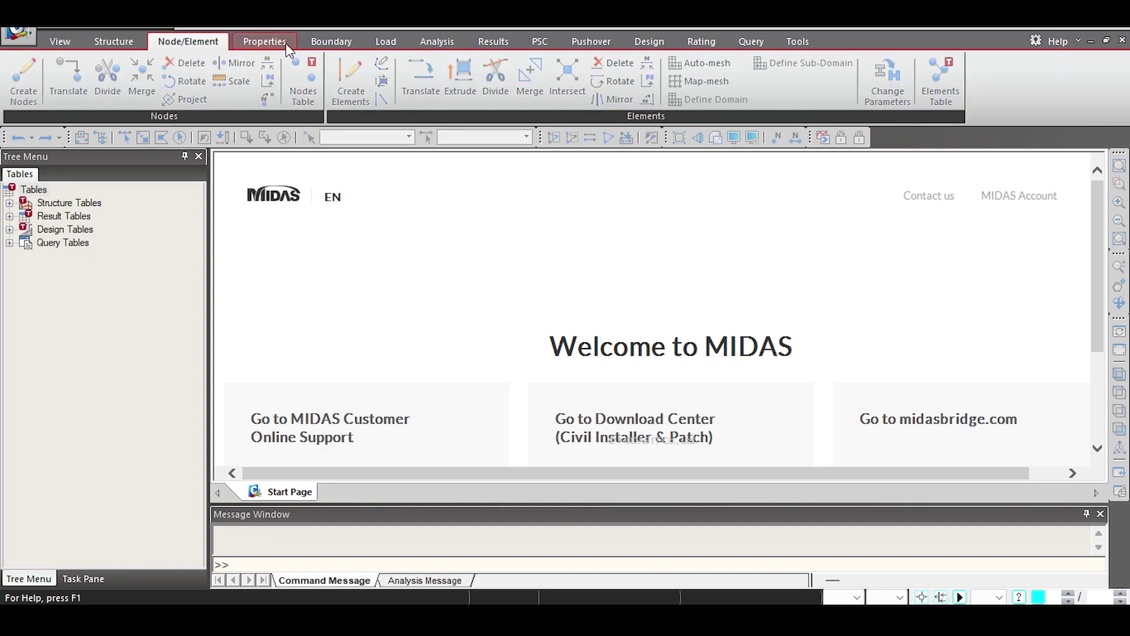
pyautogui.click(265, 41)
pyautogui.click(386, 41)
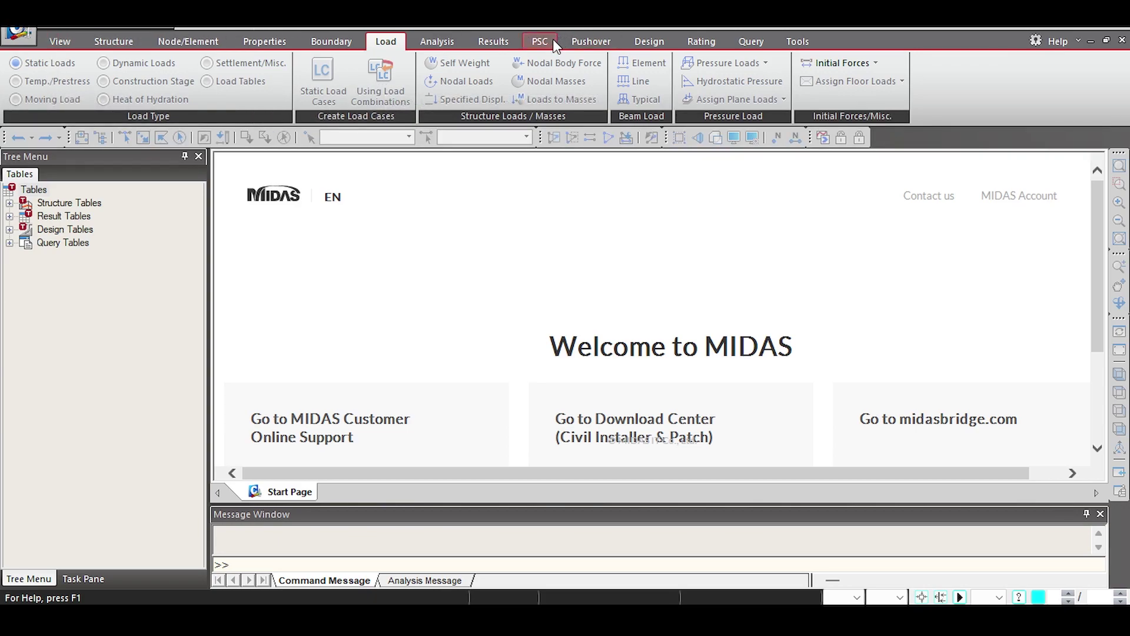
pyautogui.click(441, 42)
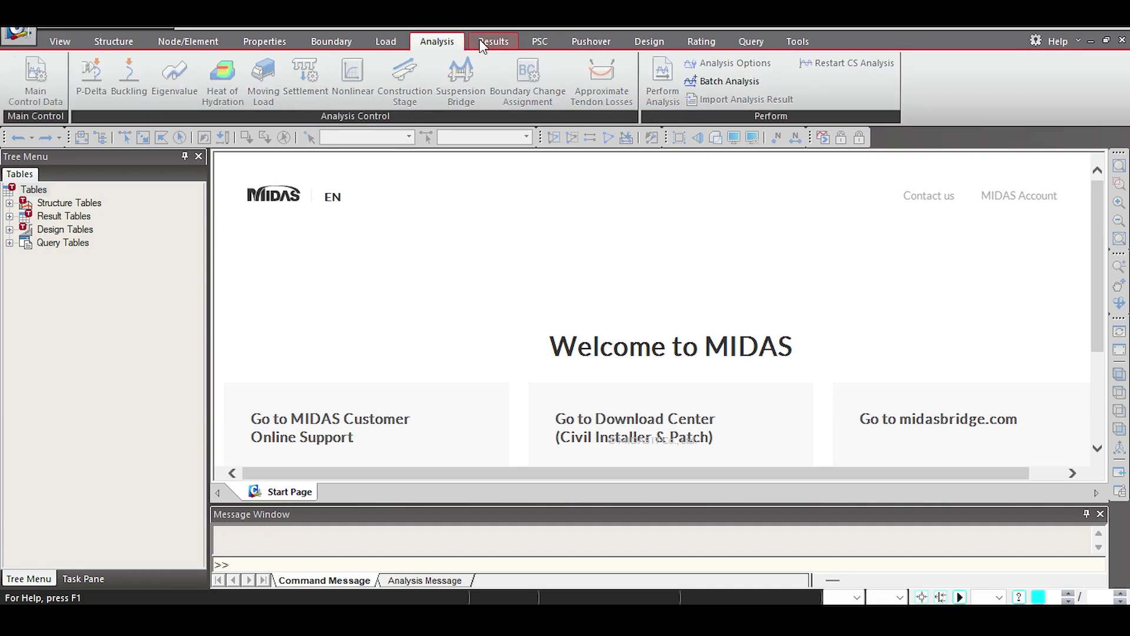
pyautogui.click(515, 40)
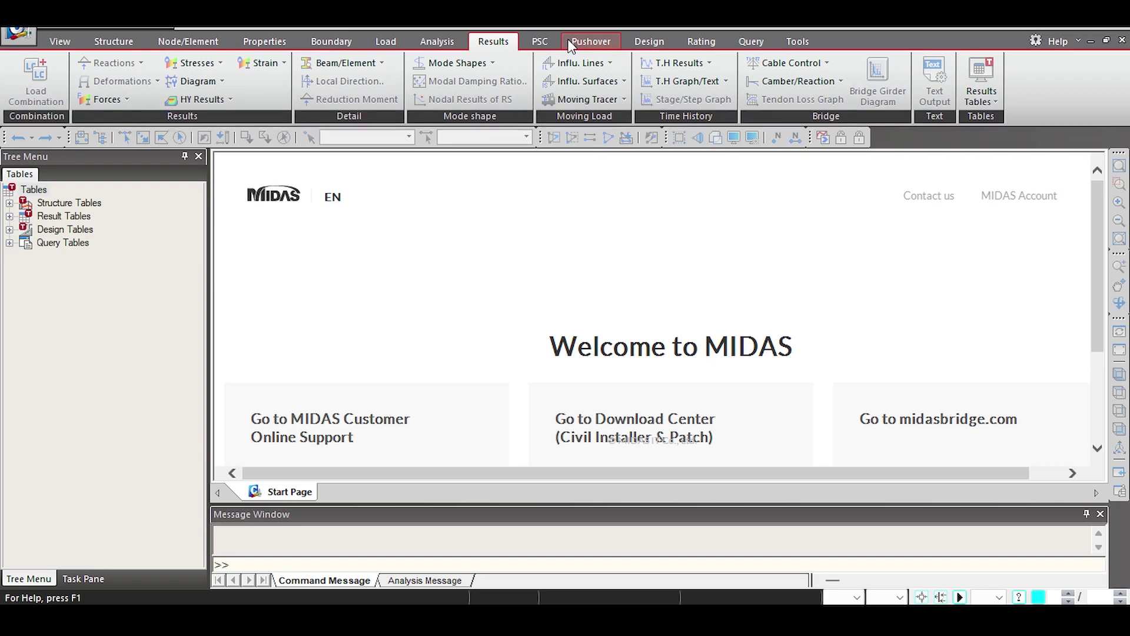
pyautogui.click(570, 42)
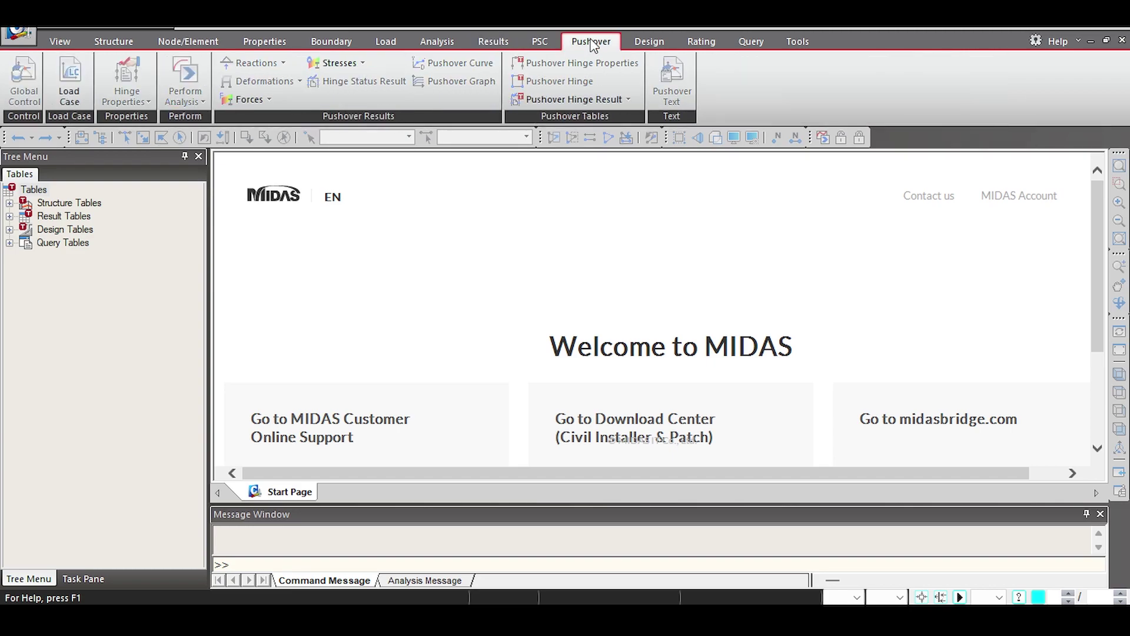
pyautogui.click(636, 41)
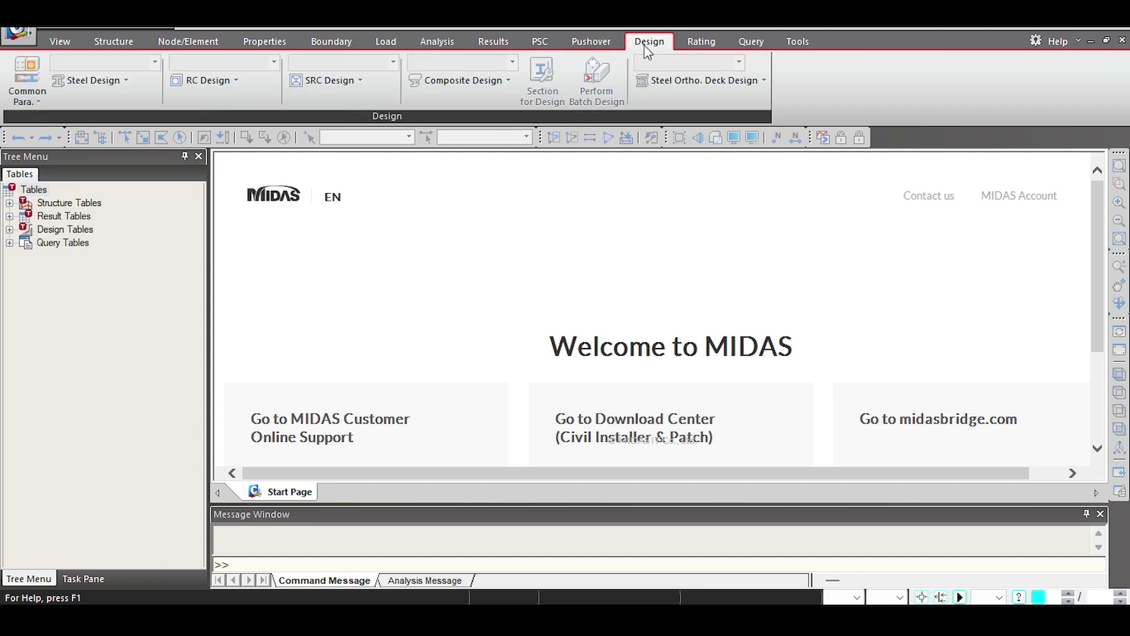
pyautogui.click(689, 42)
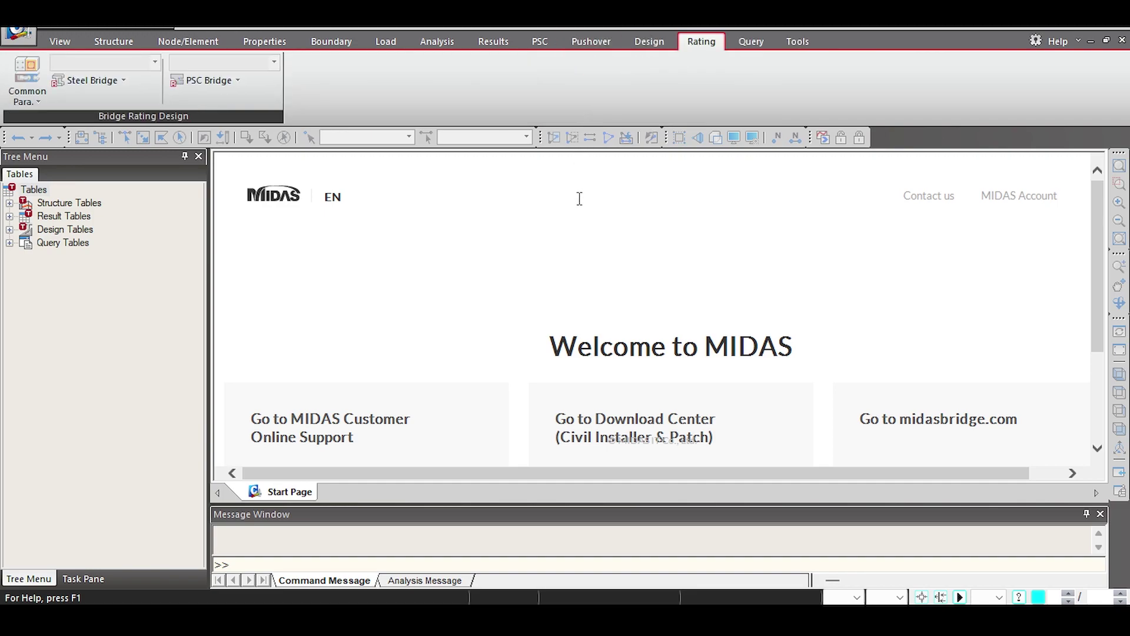
# Step: Show MIDAS Civil's Query commands, then start a new CSiBridge model and move its dialog into view
pyautogui.click(748, 39)
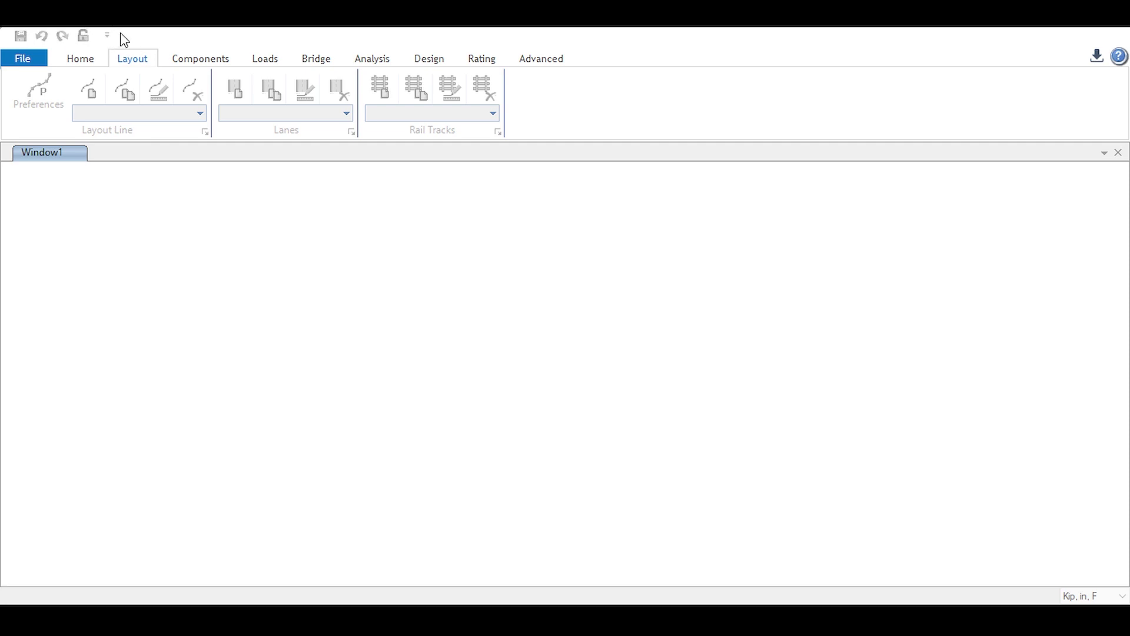
pyautogui.hotkey('ctrl', 'n')
pyautogui.moveTo(457, 111); pyautogui.dragTo(410, 136)
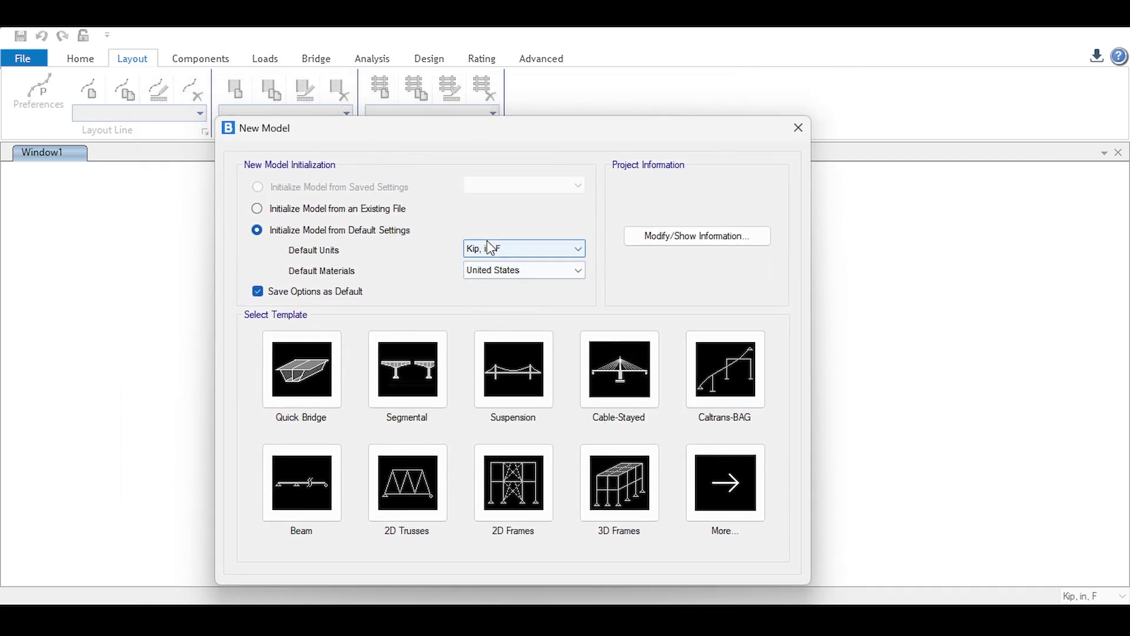
# Step: Generate a Quick Bridge with two 720 in spans after reviewing its concrete box-girder section
pyautogui.click(309, 364)
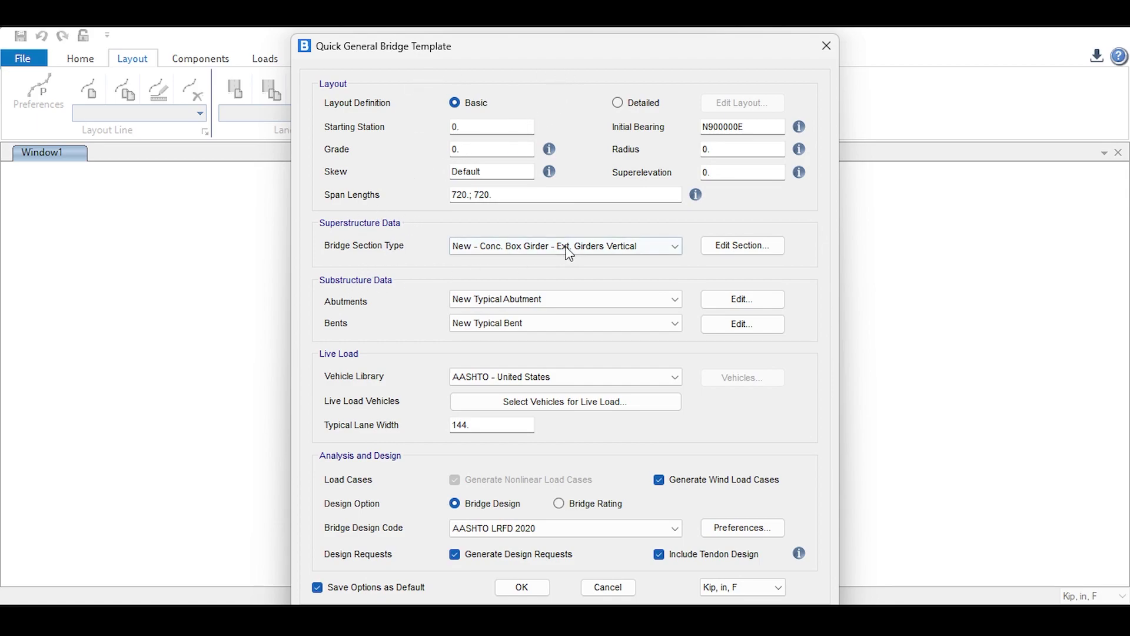
pyautogui.click(764, 246)
pyautogui.click(721, 246)
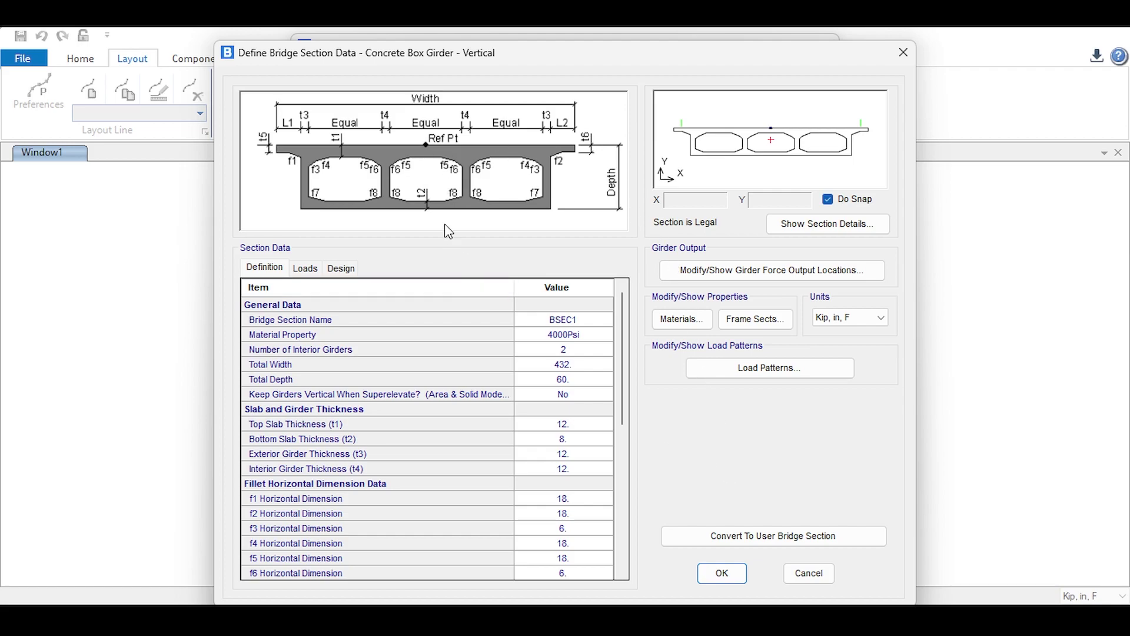
pyautogui.scroll(-7, 483, 339)
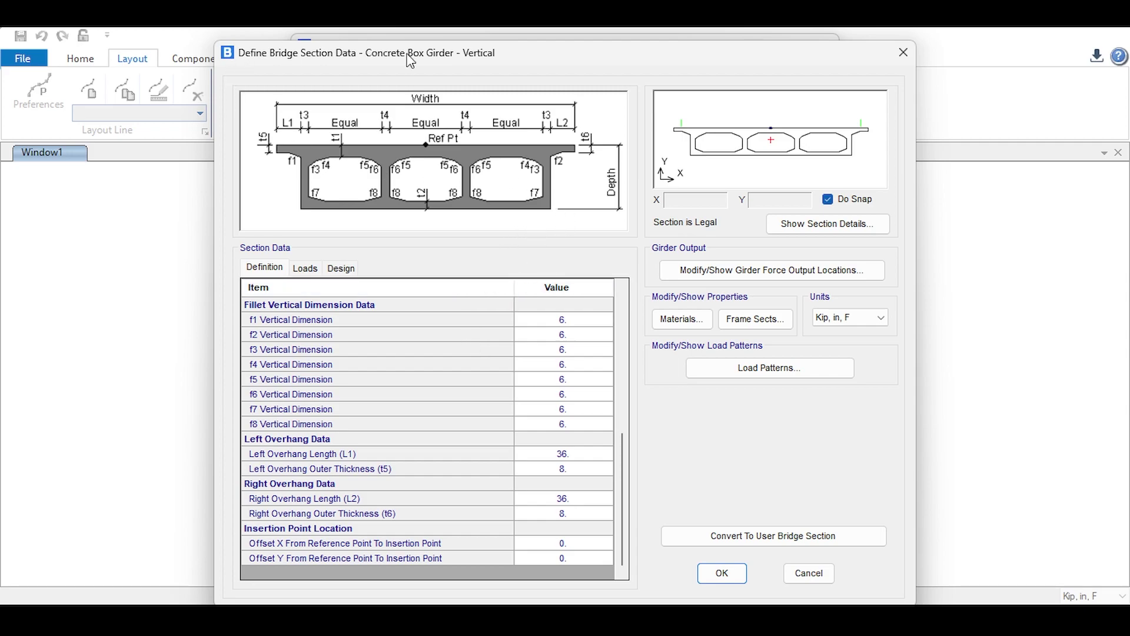
pyautogui.click(722, 574)
pyautogui.click(526, 589)
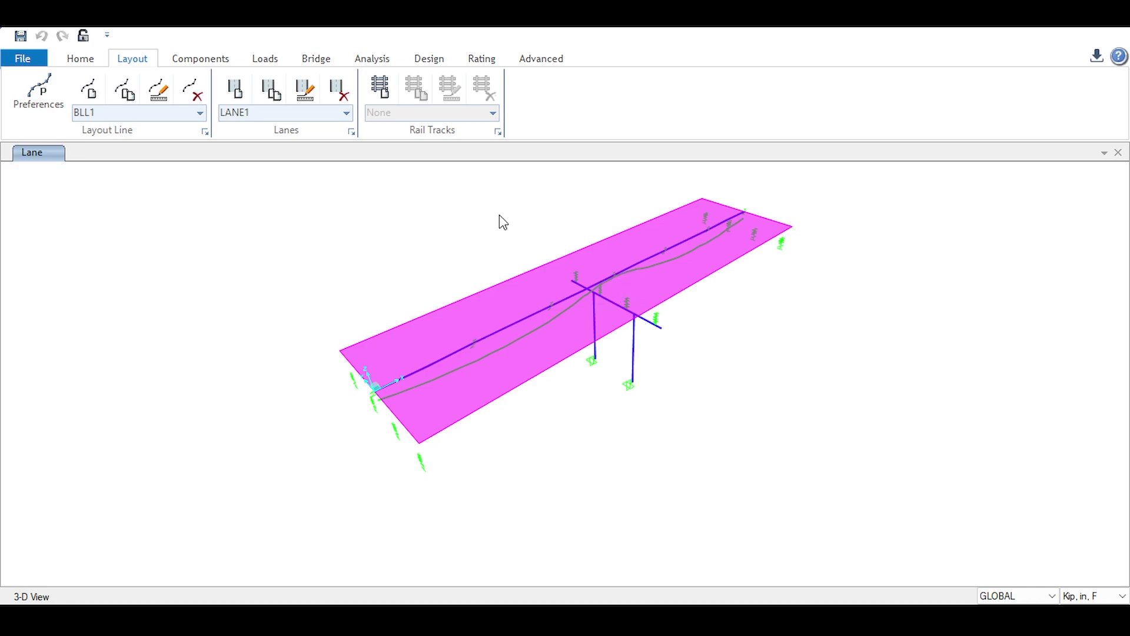
# Step: Pan the 3-D view to inspect the generated deck, bent, layout line BLL1 and lane LANE1
pyautogui.moveTo(502, 222); pyautogui.dragTo(424, 222, button='middle')
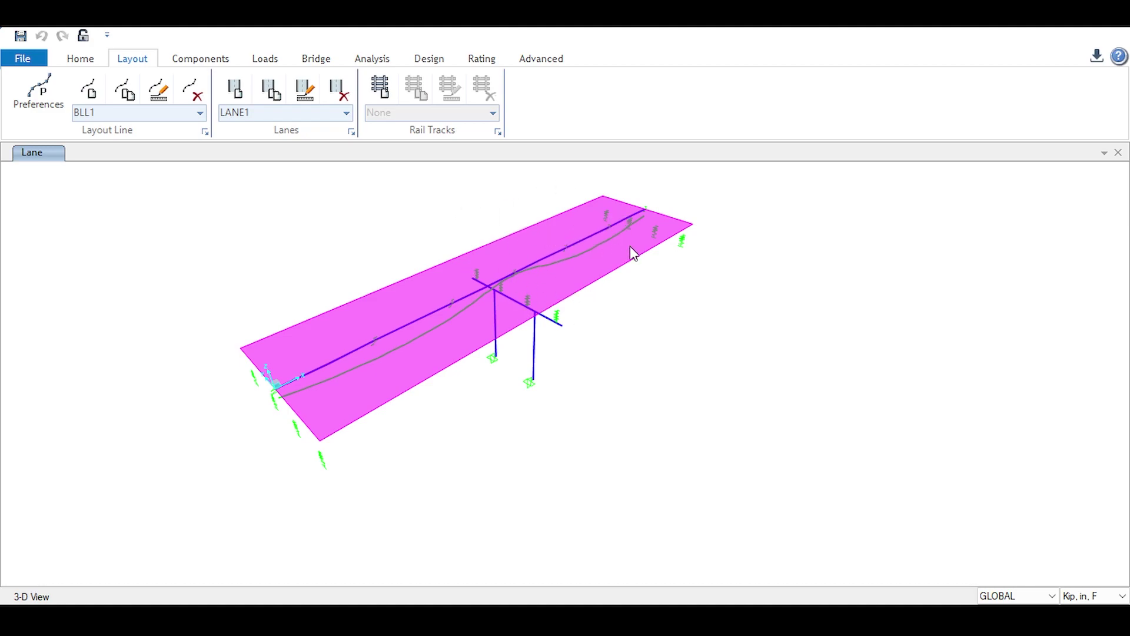
pyautogui.click(607, 228)
# Step: Switch the Components tab's property list to tendon properties
pyautogui.click(193, 57)
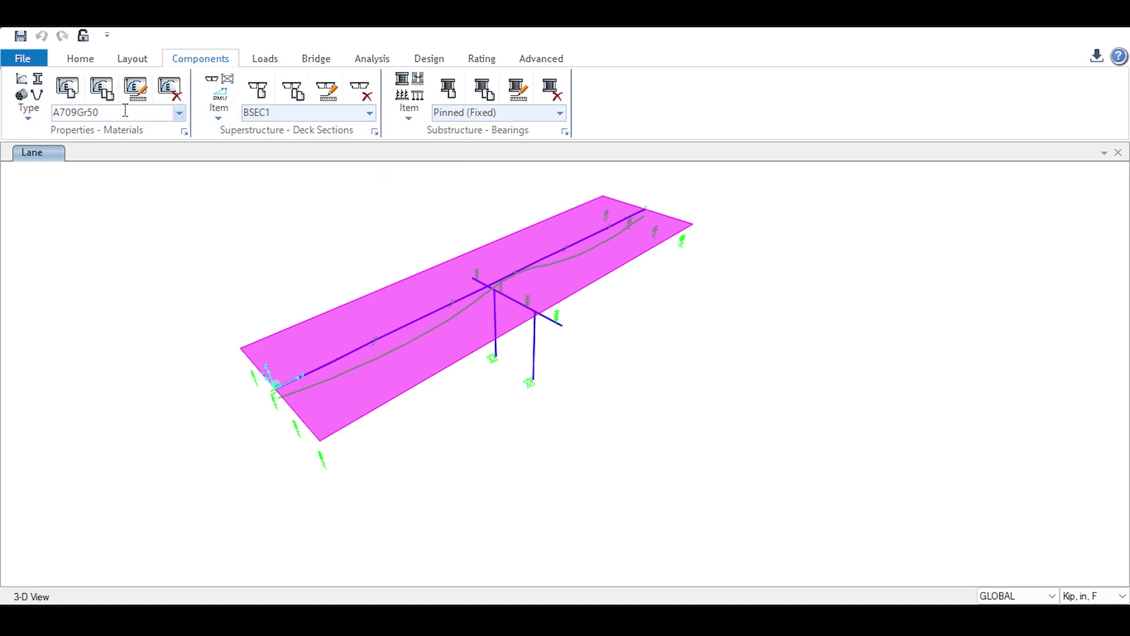
pyautogui.click(27, 106)
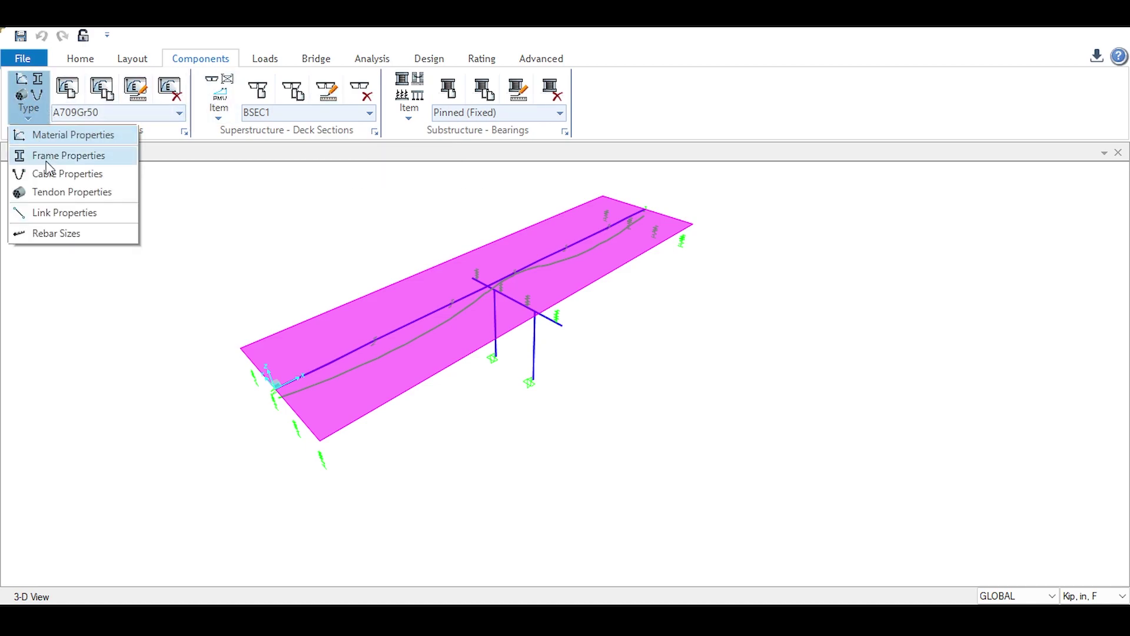
pyautogui.click(55, 193)
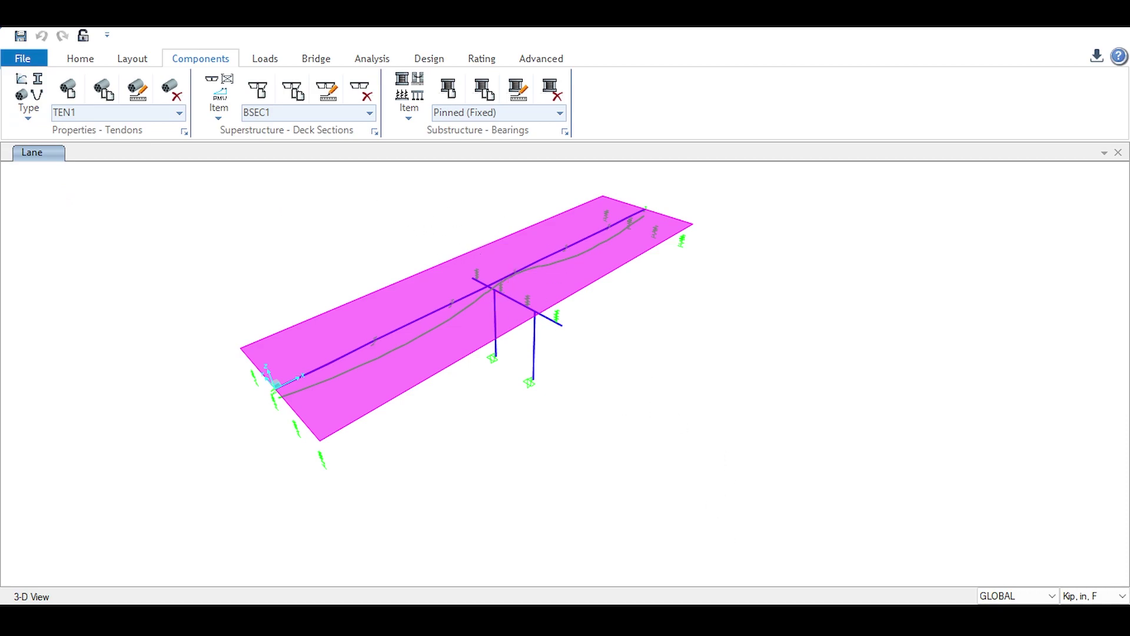
# Step: Add tendon TEN2 keeping A416Gr270 material, close its dialog, and show the Loads commands
pyautogui.click(69, 90)
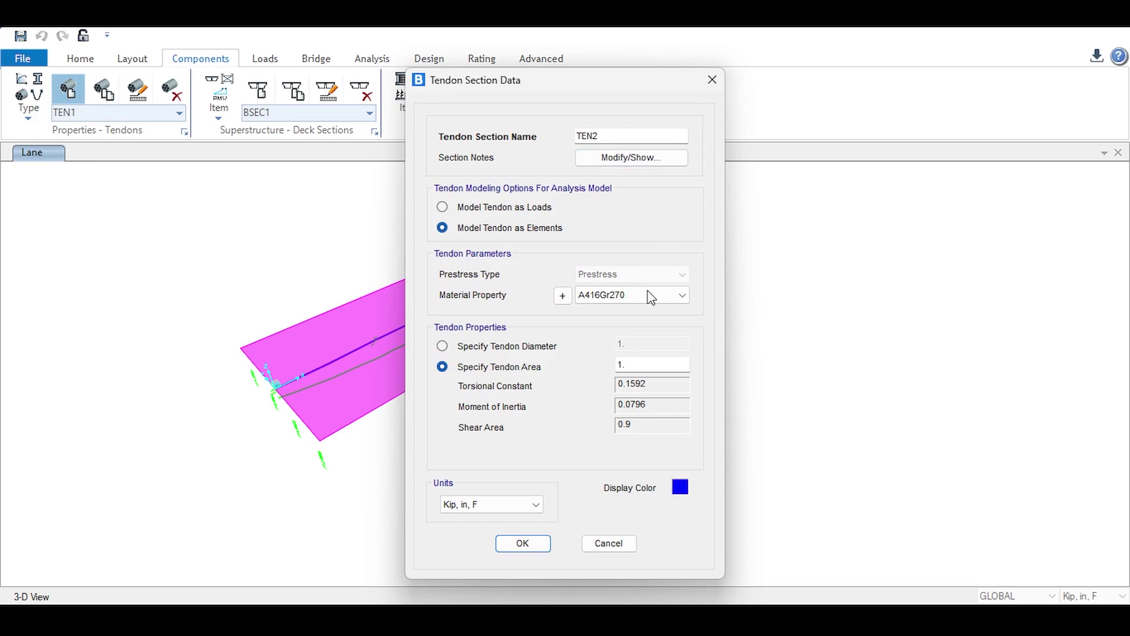
pyautogui.click(648, 298)
pyautogui.click(648, 296)
pyautogui.click(712, 80)
pyautogui.click(278, 59)
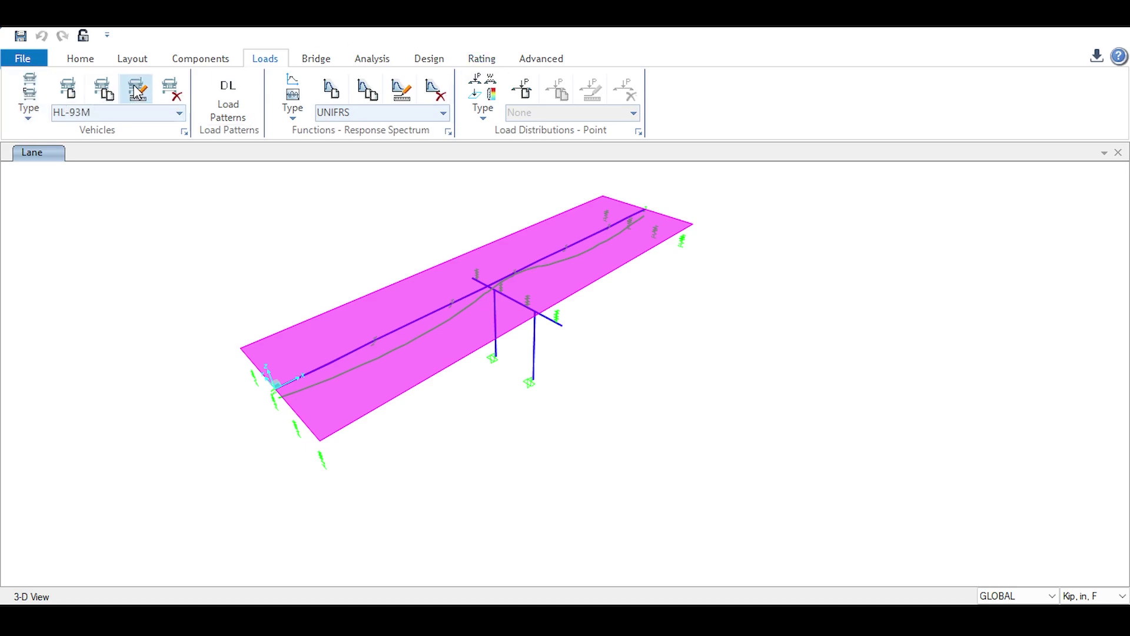
# Step: View the Bridge tab commands, then the Analysis tab showing load case DEAD
pyautogui.click(321, 59)
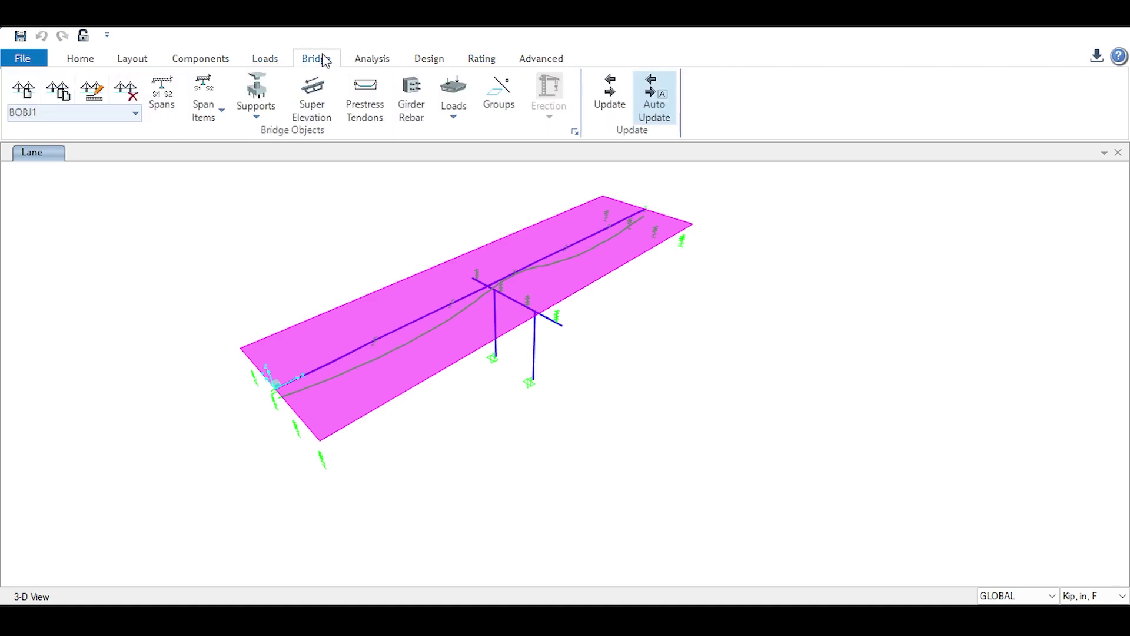
pyautogui.click(372, 58)
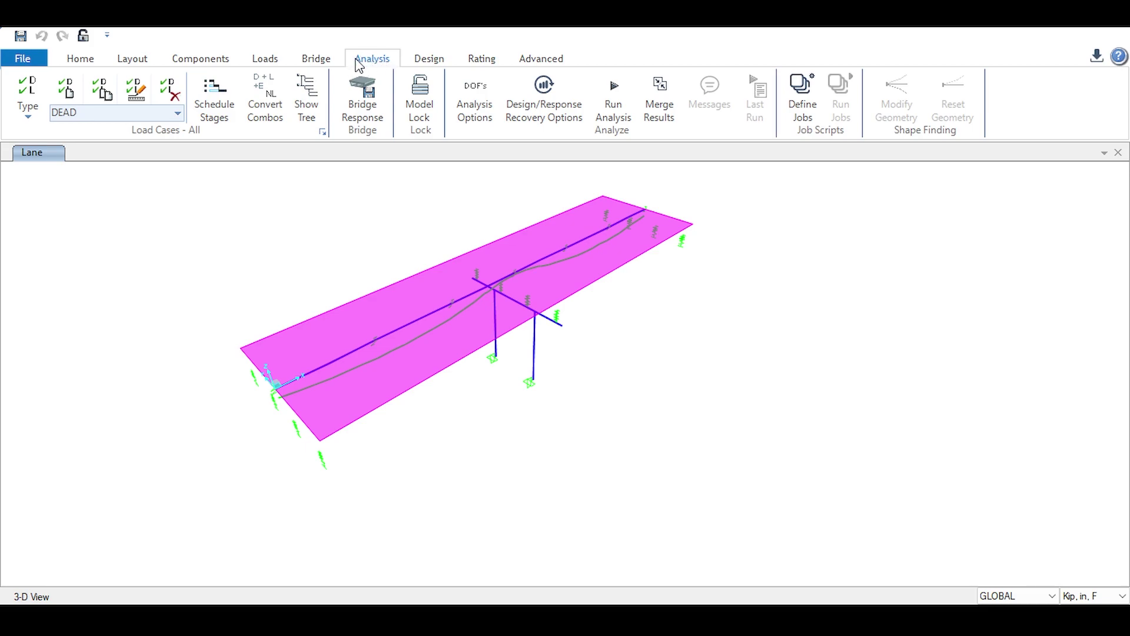
# Step: Close Define Schedules without adding schedules, then browse the Design, Rating and Advanced tabs
pyautogui.click(213, 99)
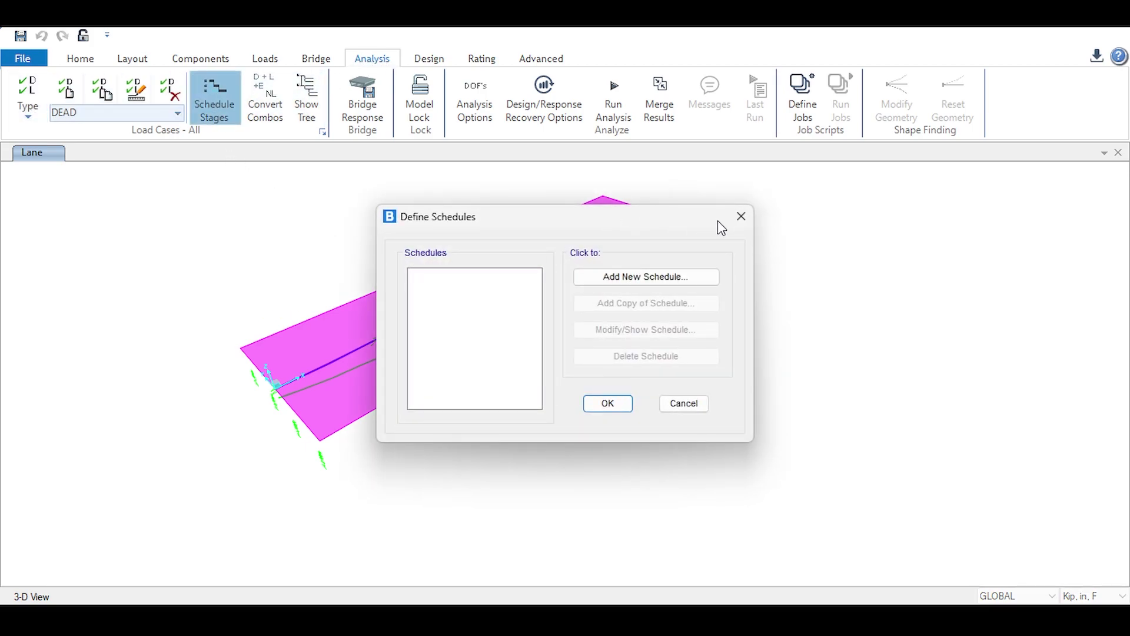
pyautogui.click(741, 217)
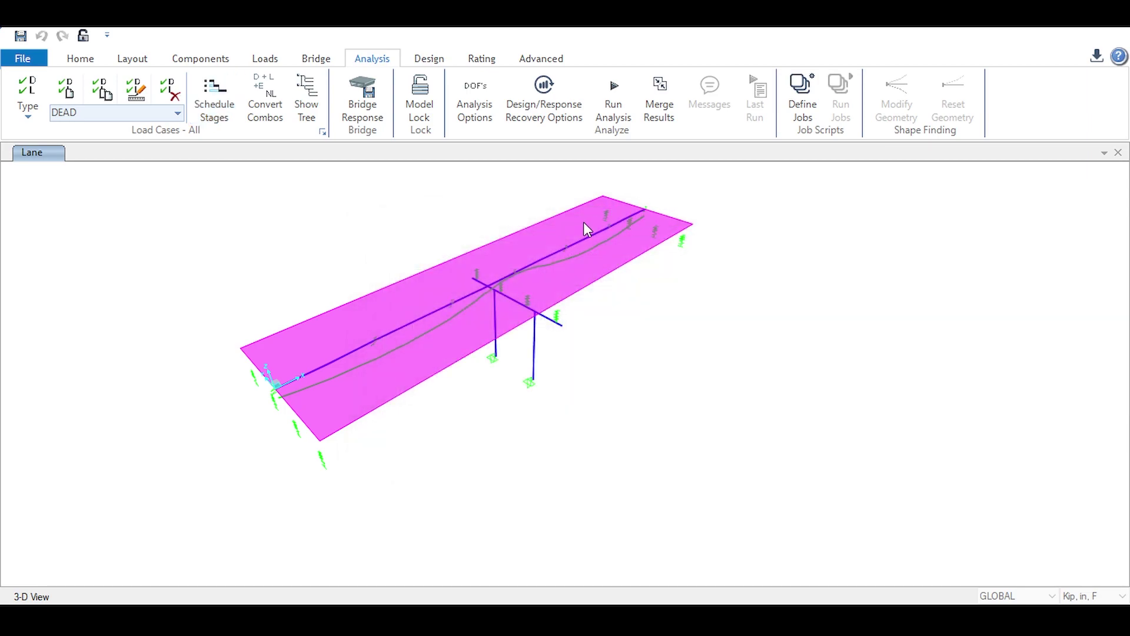
pyautogui.click(438, 61)
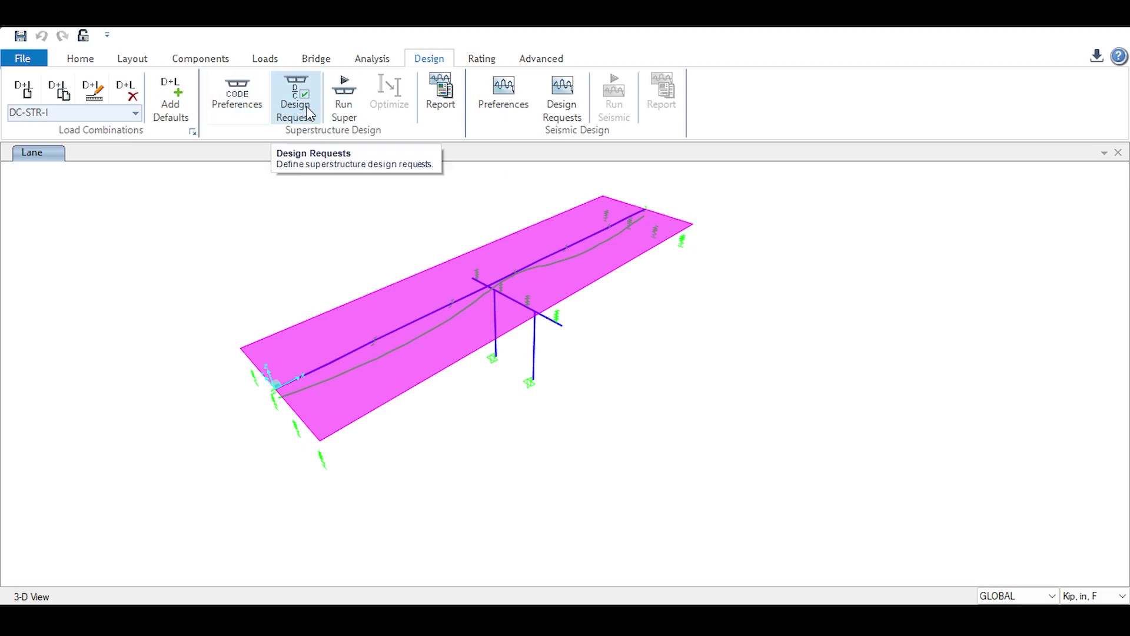
pyautogui.click(482, 59)
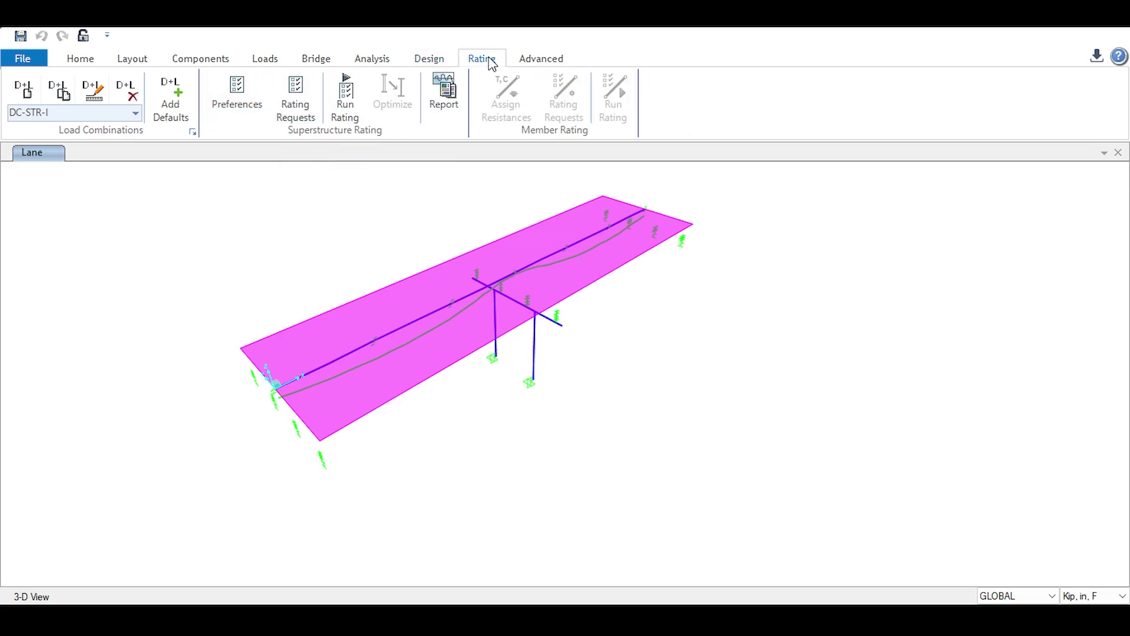
pyautogui.click(534, 62)
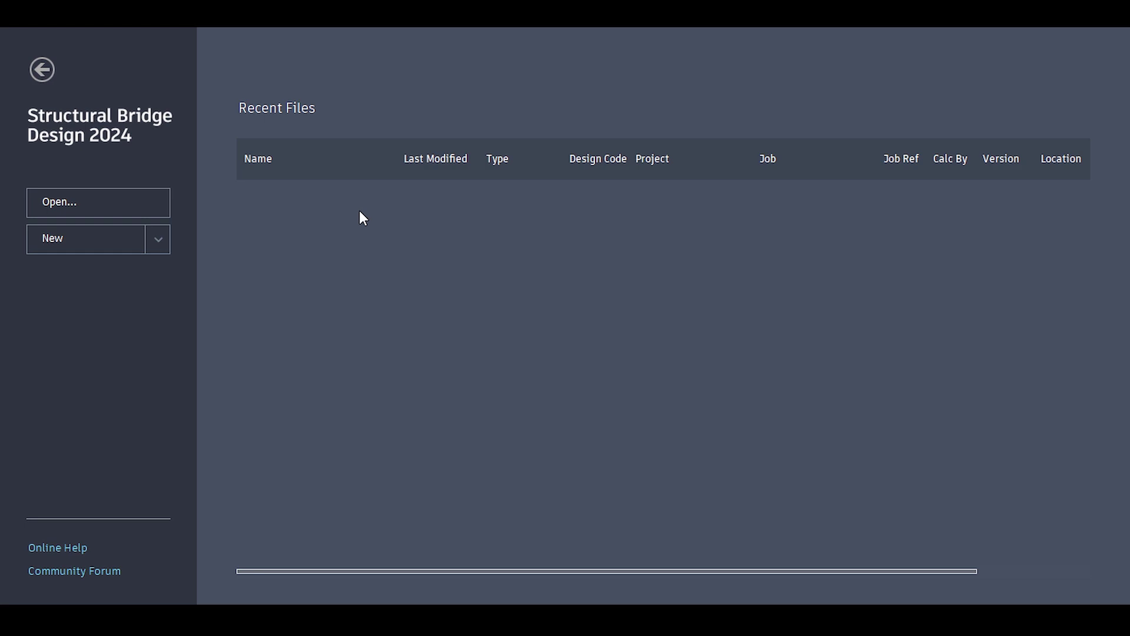
# Step: Create a new Structural Bridge Design project under design code AASHTO LRFD 7
pyautogui.click(86, 232)
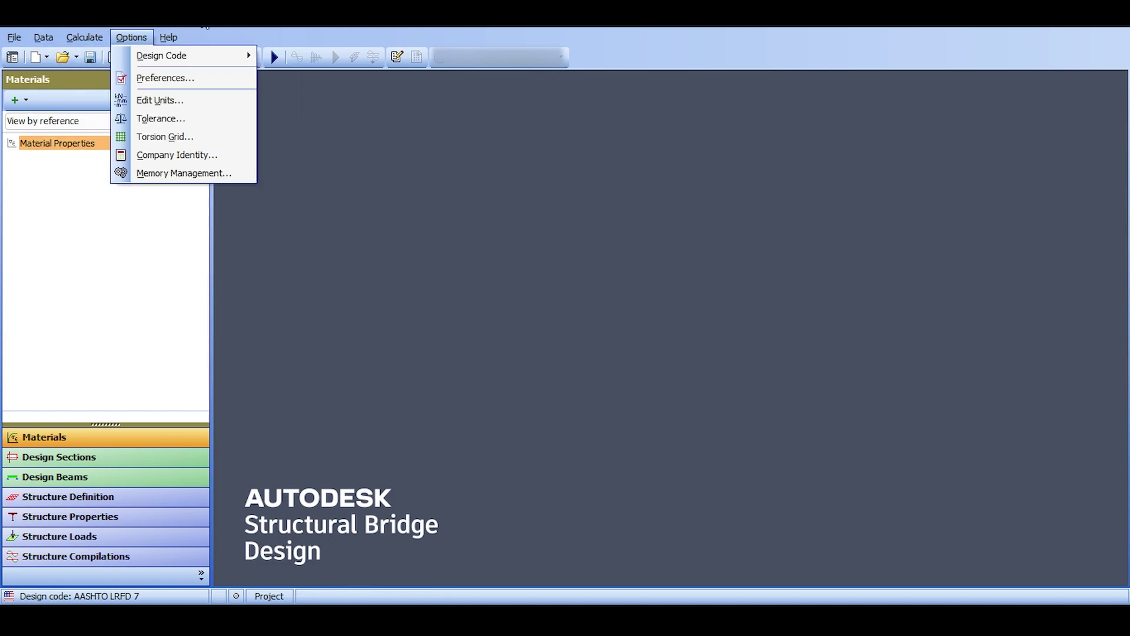
# Step: Look through the Calculate and Options menus of Structural Bridge Design
pyautogui.moveTo(79, 37)
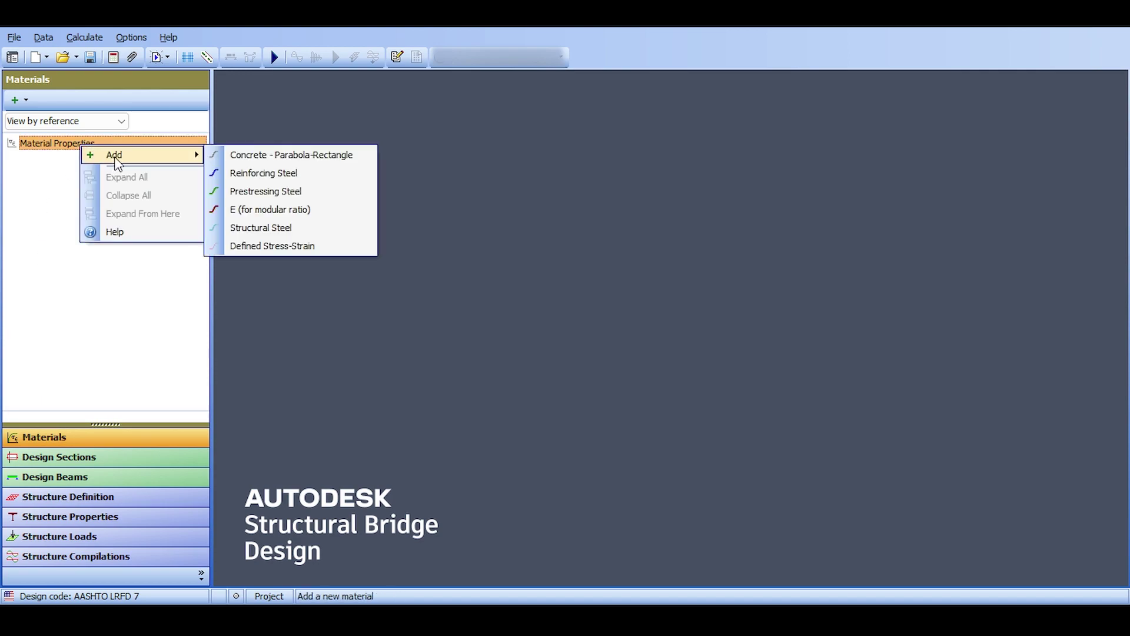
# Step: Add parabola-rectangle concrete MP1: C40 Es 31.4 with 40MPa compressive strength
pyautogui.click(245, 159)
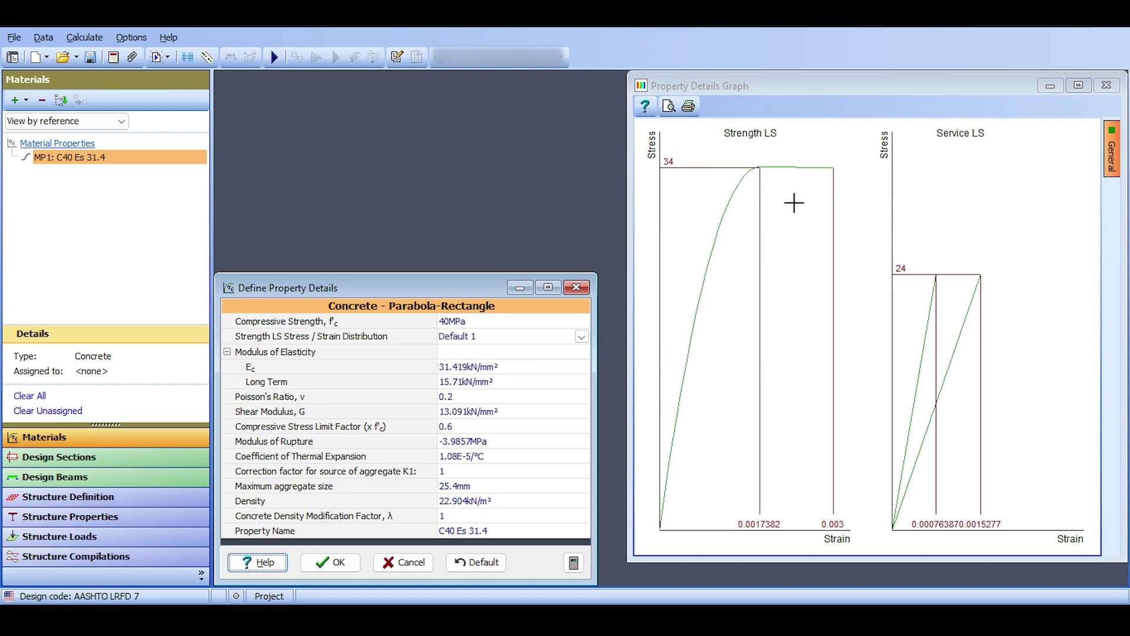
pyautogui.click(338, 562)
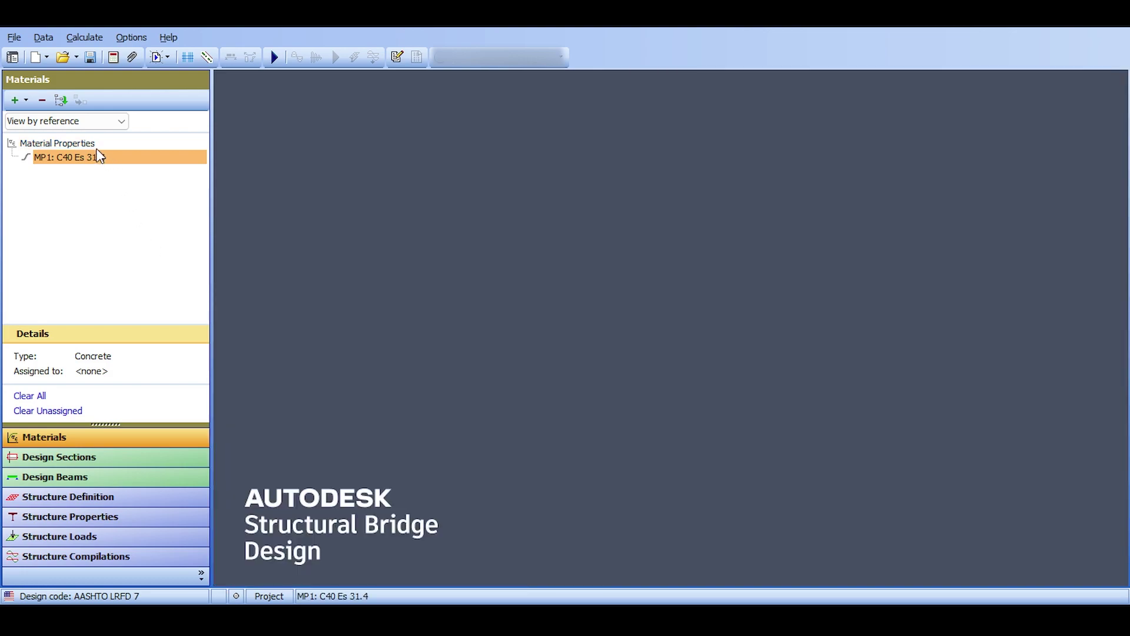
# Step: Start adding a Grade 1860 prestressing steel under MP1 and review its tensile strength value
pyautogui.rightClick(82, 154)
pyautogui.moveTo(177, 156)
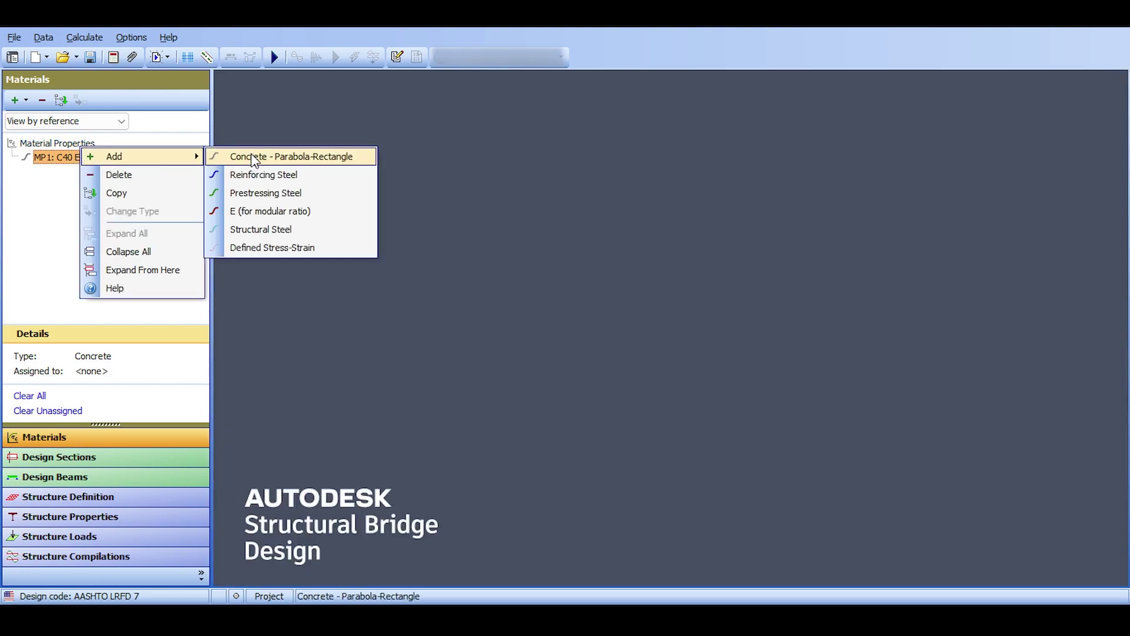
pyautogui.click(263, 195)
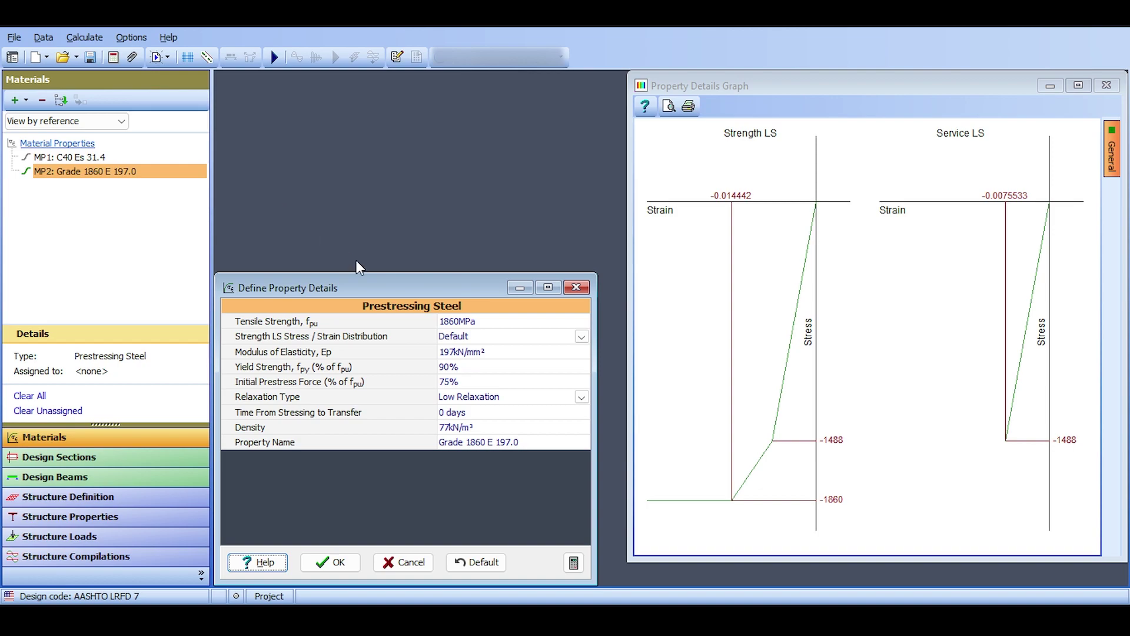
pyautogui.click(484, 321)
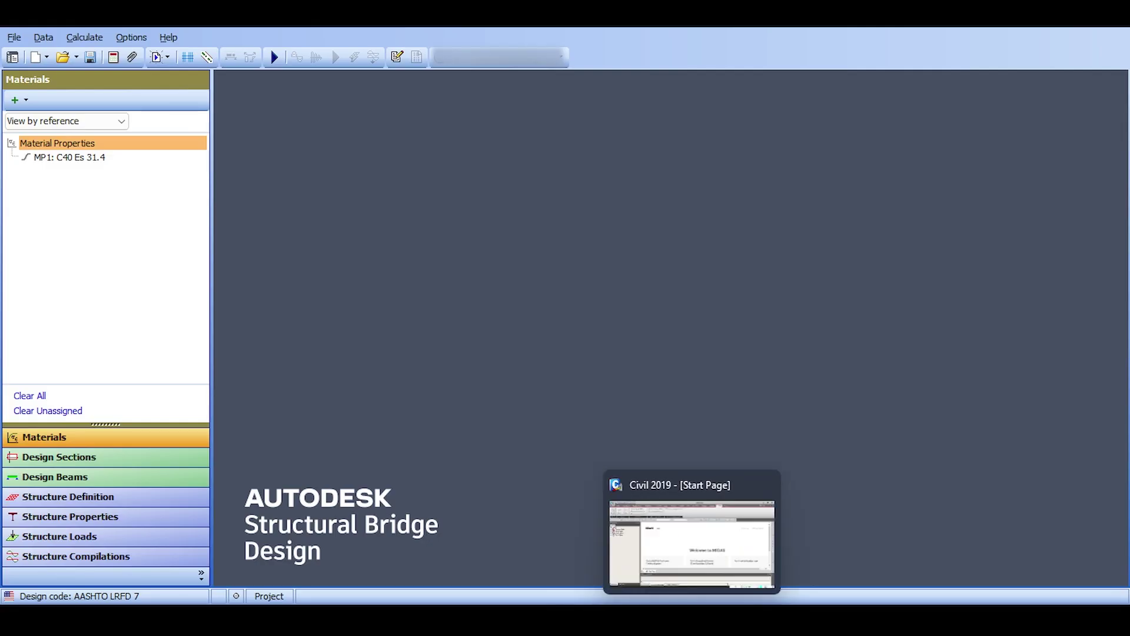
# Step: Switch from Structural Bridge Design back to the CSiBridge window from the taskbar
pyautogui.click(692, 533)
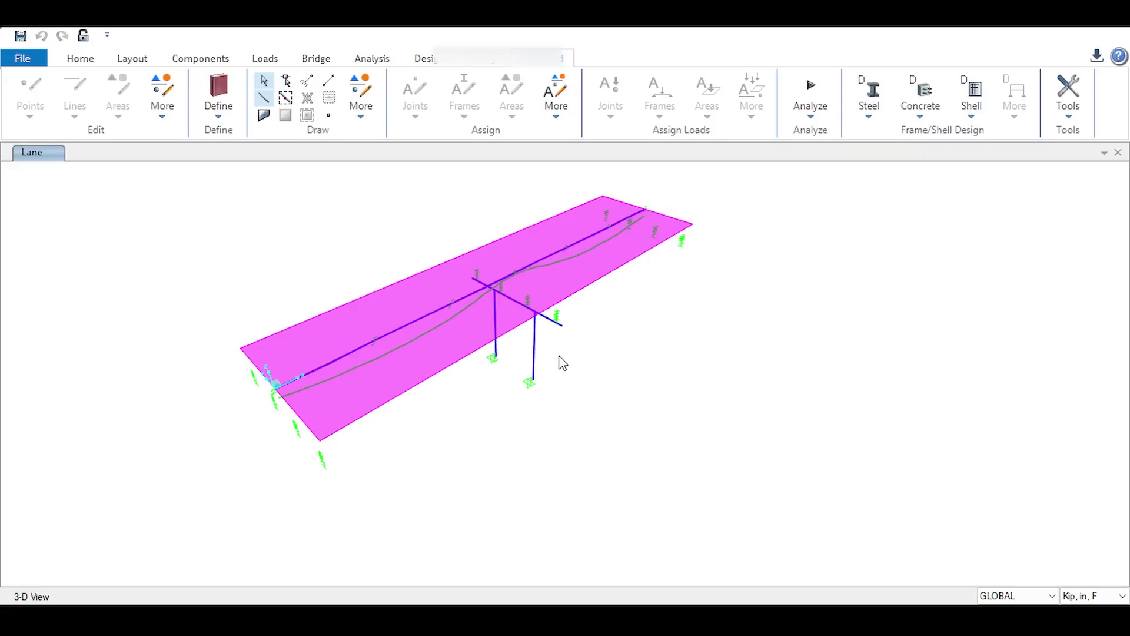
# Step: Pan the CSiBridge 3-D view to the right across the two-span box-girder model
pyautogui.moveTo(565, 361); pyautogui.dragTo(718, 308, button='middle')
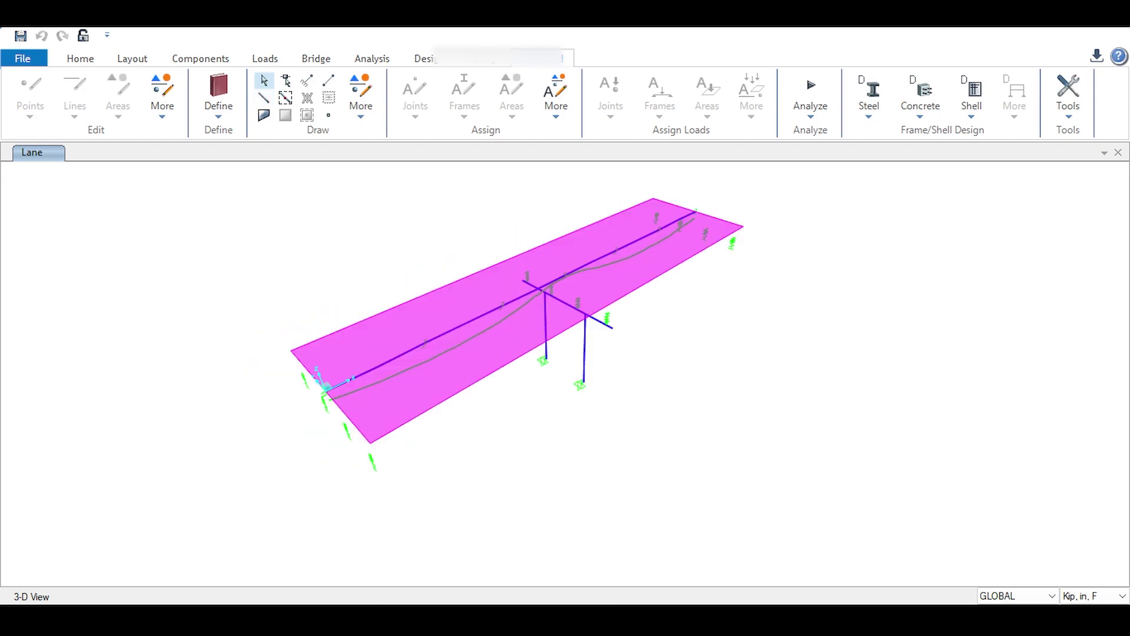